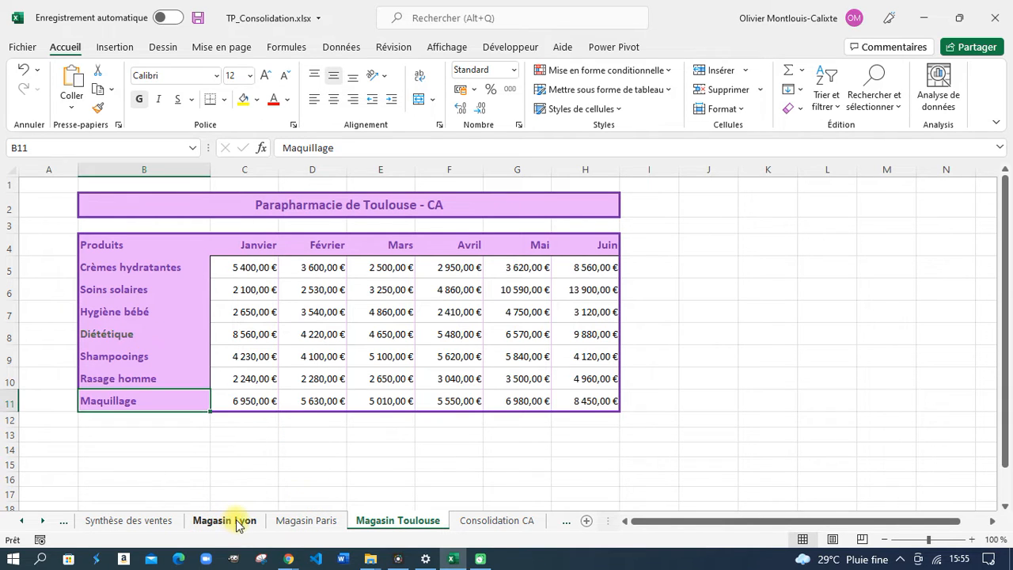
# Review the Paris and Toulouse store sheets, and start a consolidation with the Somme function in A1 of Consolidation CA
pyautogui.click(301, 523)
pyautogui.click(398, 522)
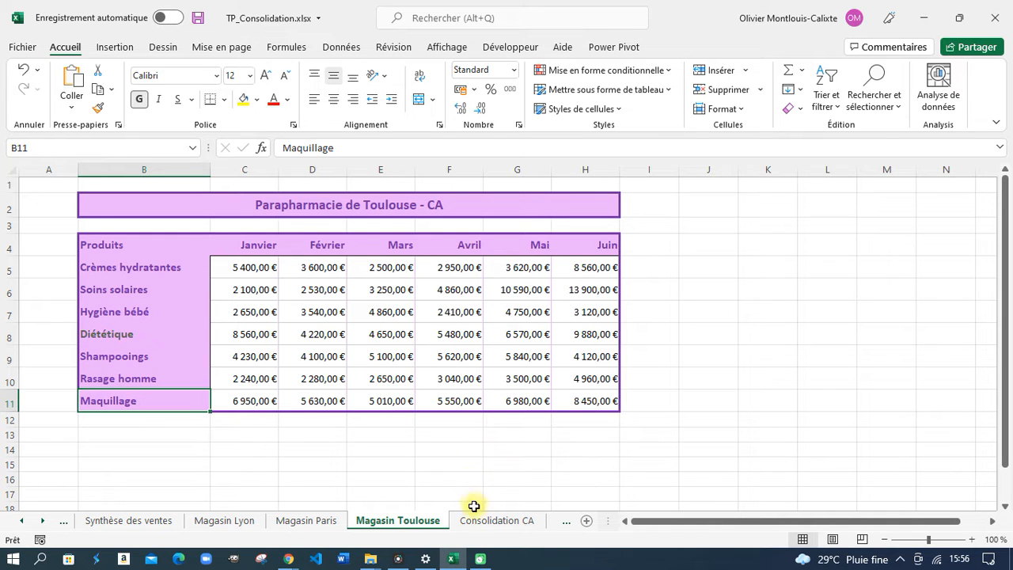
pyautogui.click(497, 521)
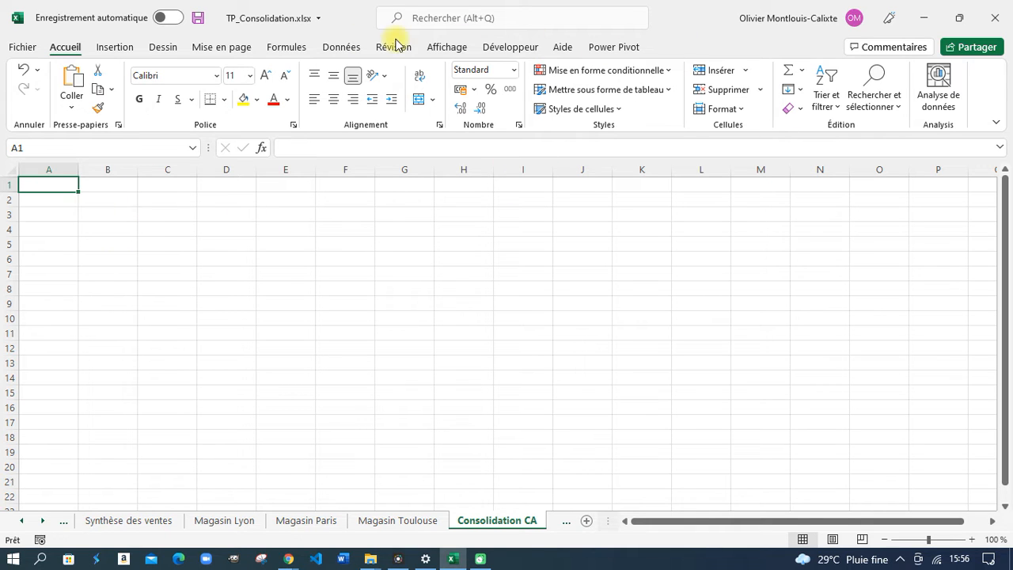
pyautogui.click(338, 48)
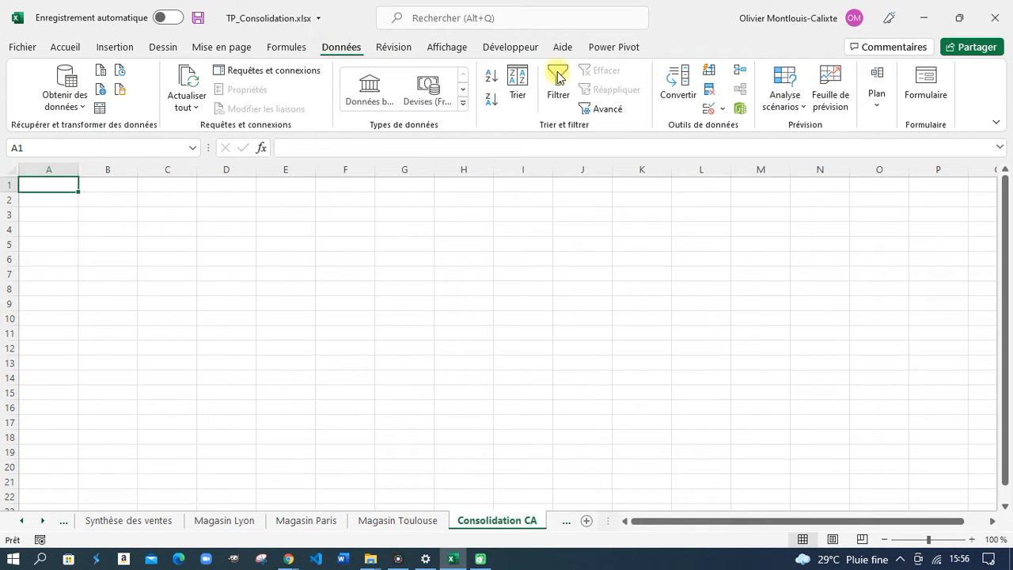
pyautogui.click(740, 74)
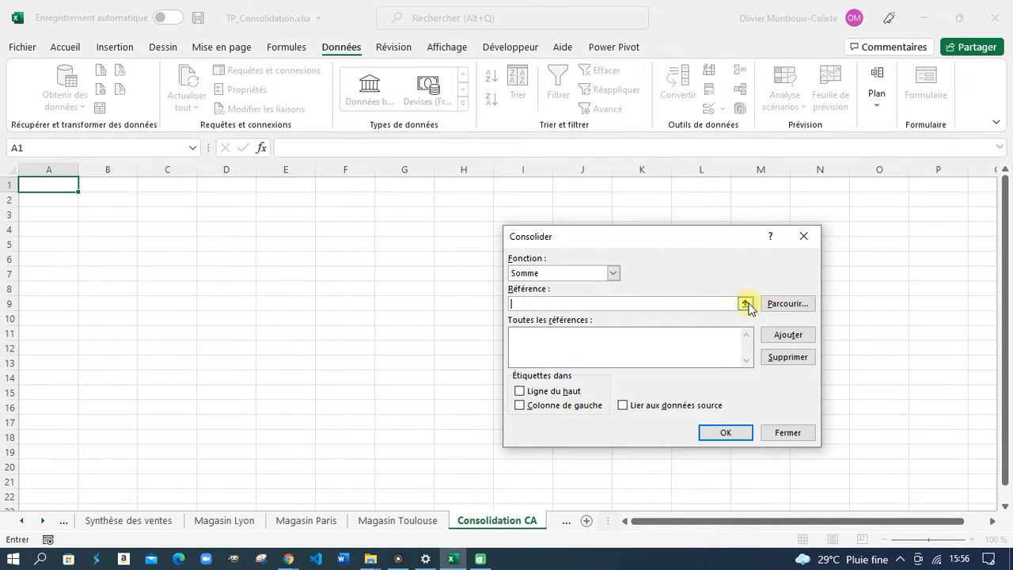
pyautogui.click(613, 273)
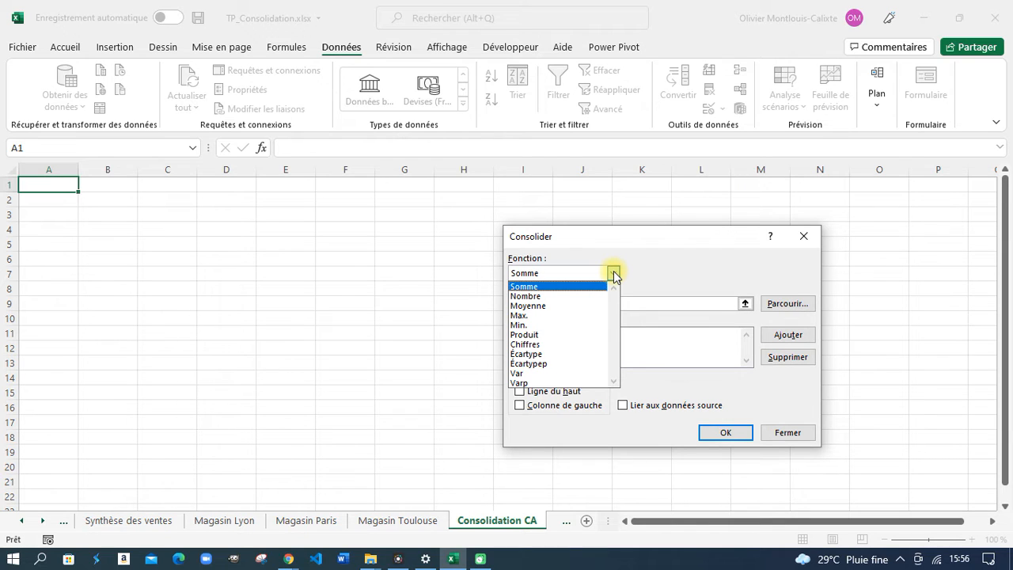
pyautogui.click(615, 273)
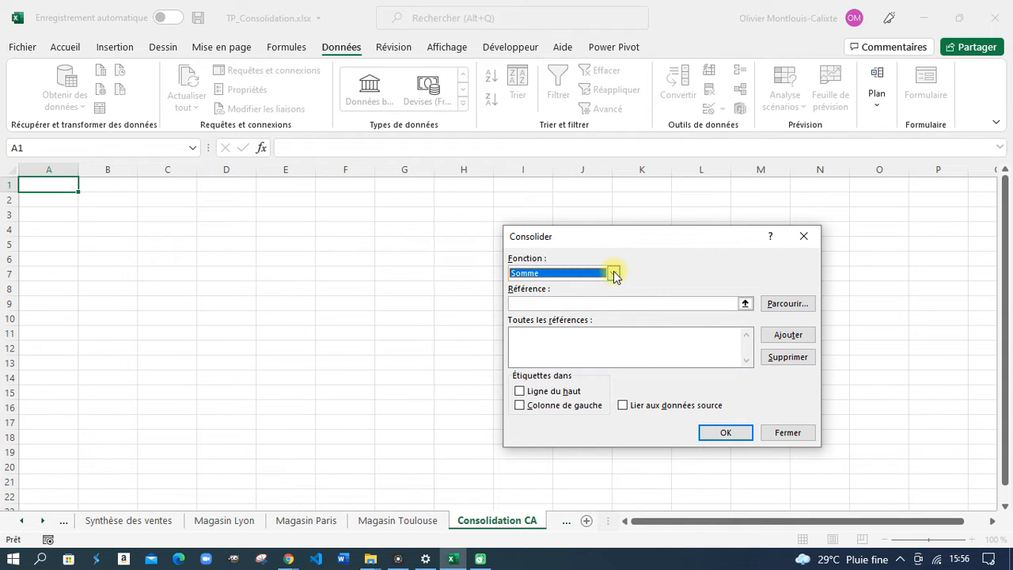
# Add the range B4:H9 of the Magasin Lyon sheet to the consolidation references
pyautogui.click(701, 302)
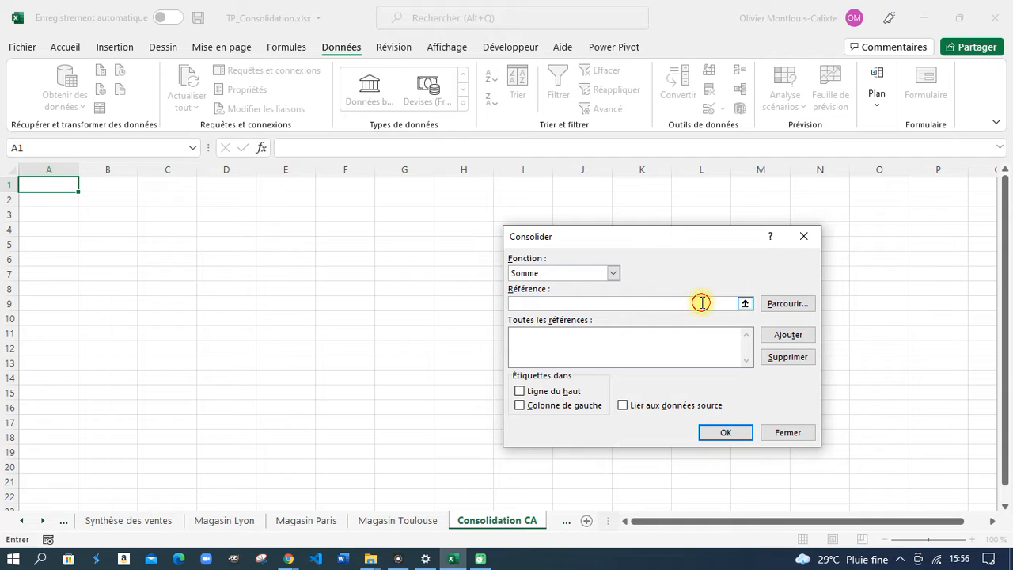
pyautogui.click(242, 526)
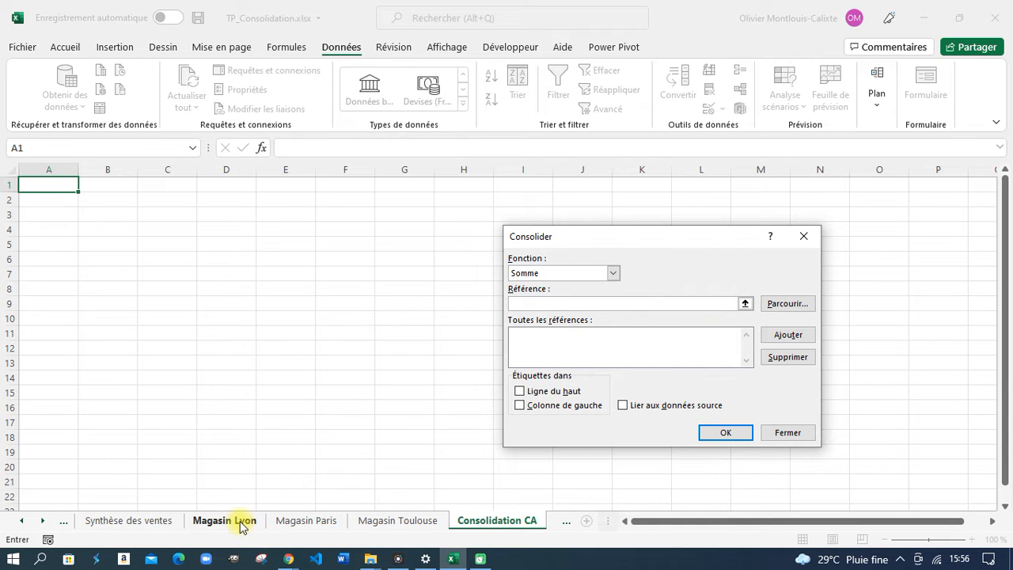
pyautogui.moveTo(113, 249); pyautogui.dragTo(590, 358)
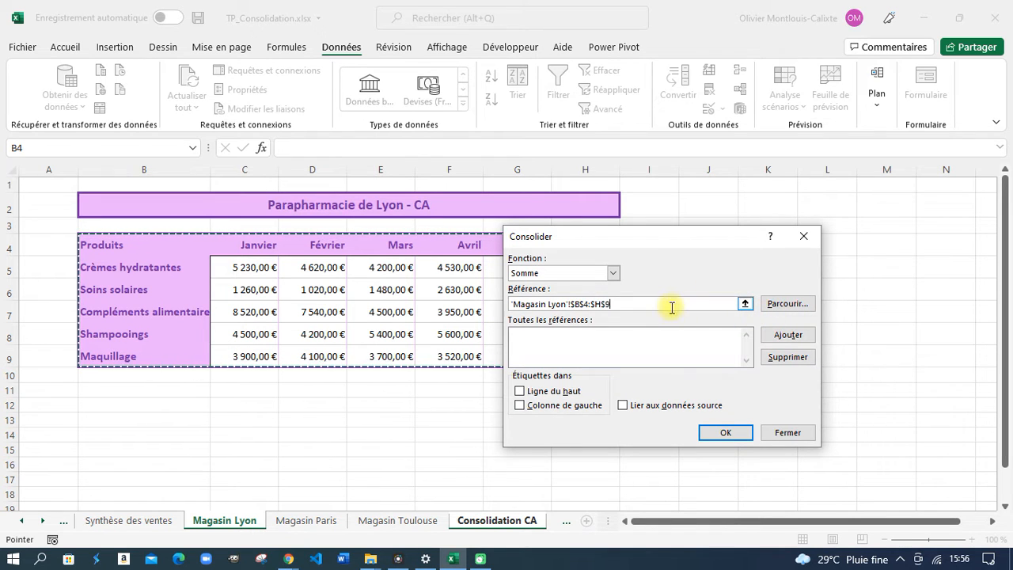
pyautogui.click(786, 334)
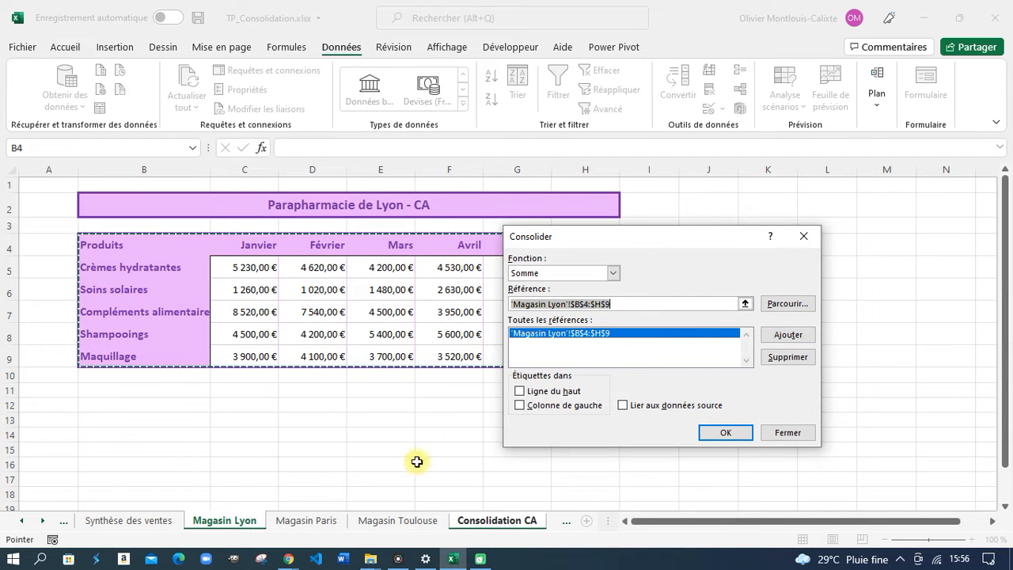
# Add the range B4:H11 of both the Magasin Paris and Magasin Toulouse sheets to the consolidation references
pyautogui.click(320, 523)
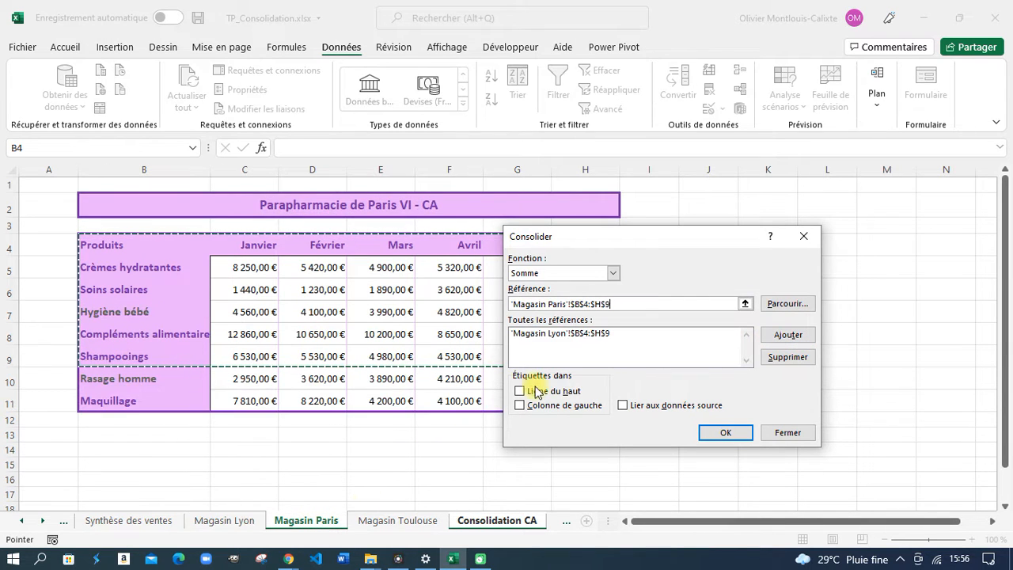
pyautogui.moveTo(126, 246); pyautogui.dragTo(583, 403)
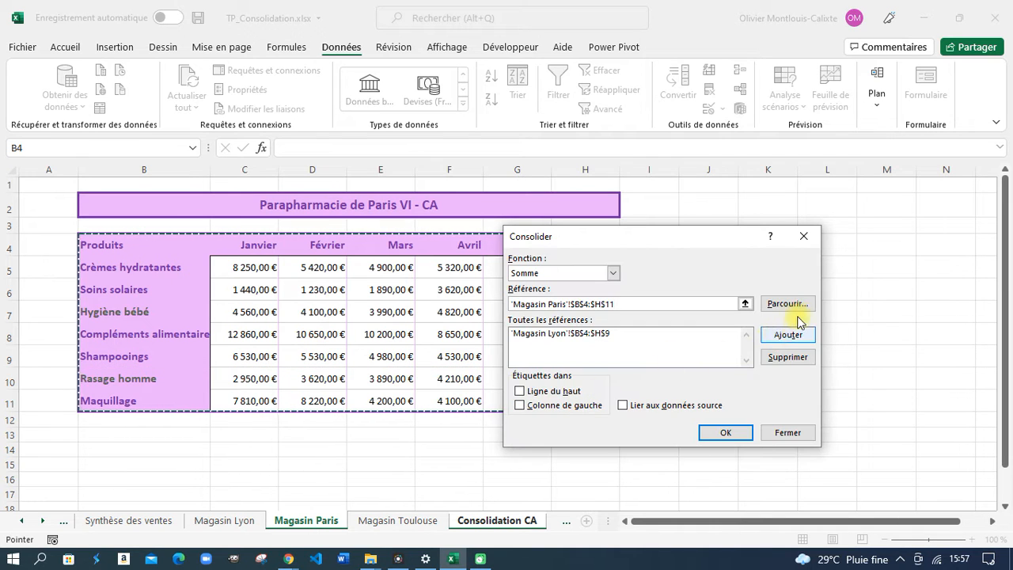
pyautogui.click(791, 335)
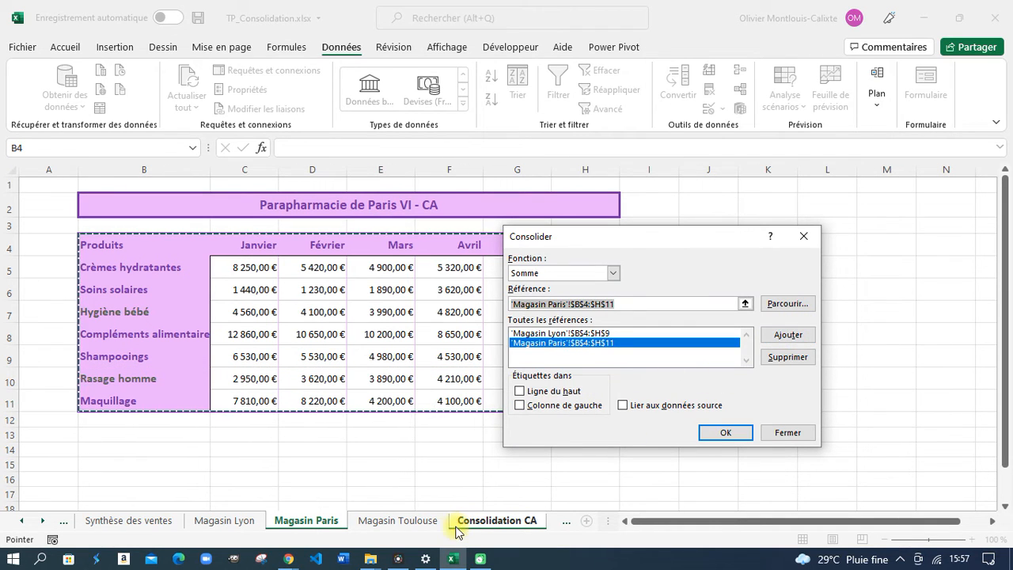
pyautogui.click(413, 523)
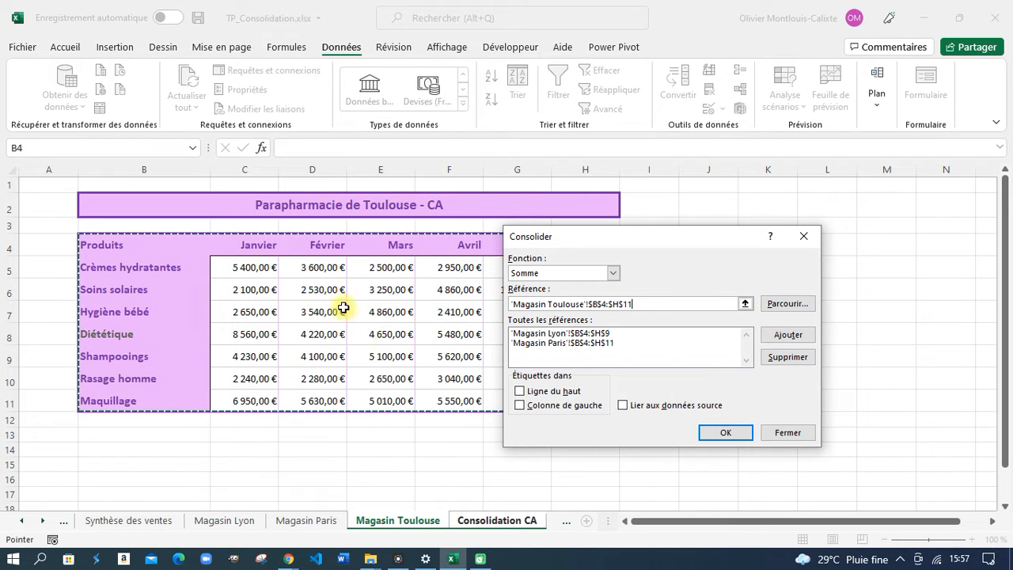
pyautogui.click(791, 336)
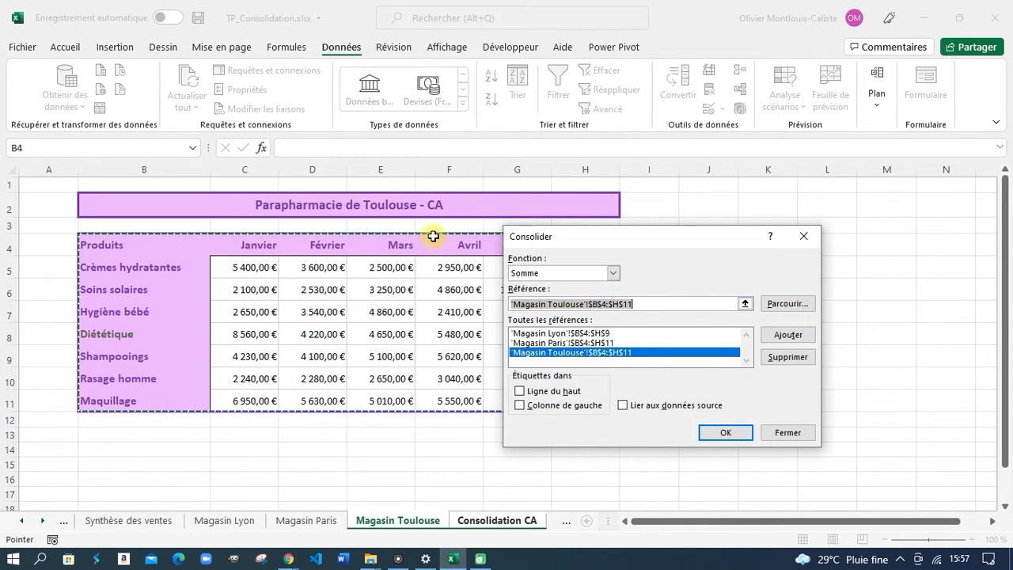
# Run the consolidation with top-row and left-column labels and links to the source data, and widen column B to fit the product names
pyautogui.click(520, 392)
pyautogui.click(522, 405)
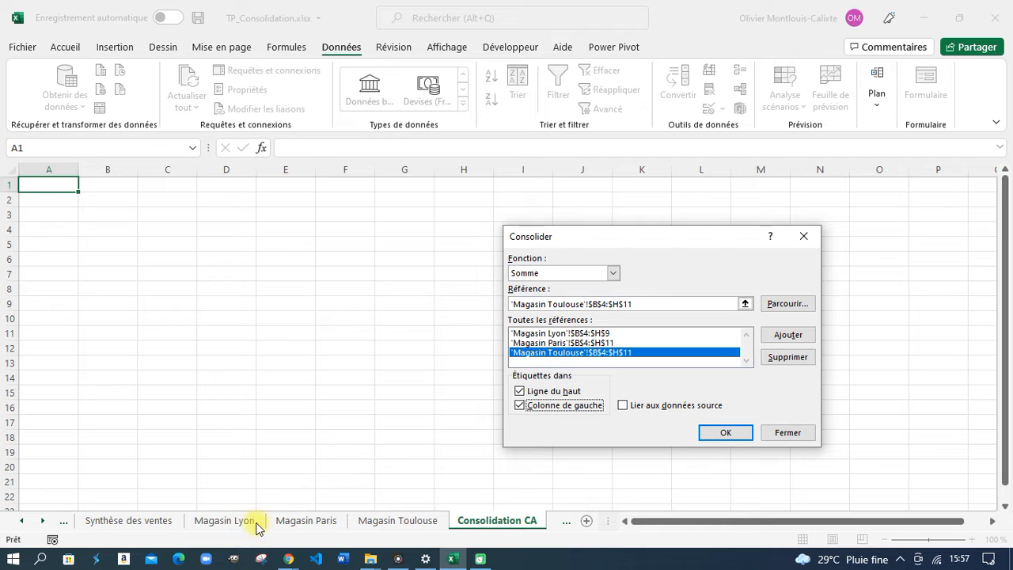
pyautogui.click(623, 406)
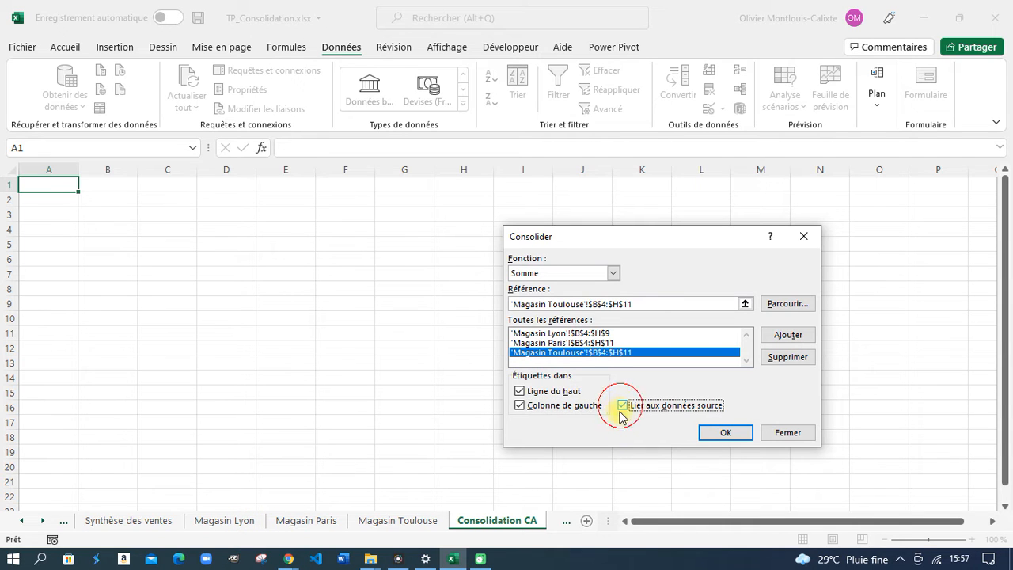
pyautogui.click(726, 438)
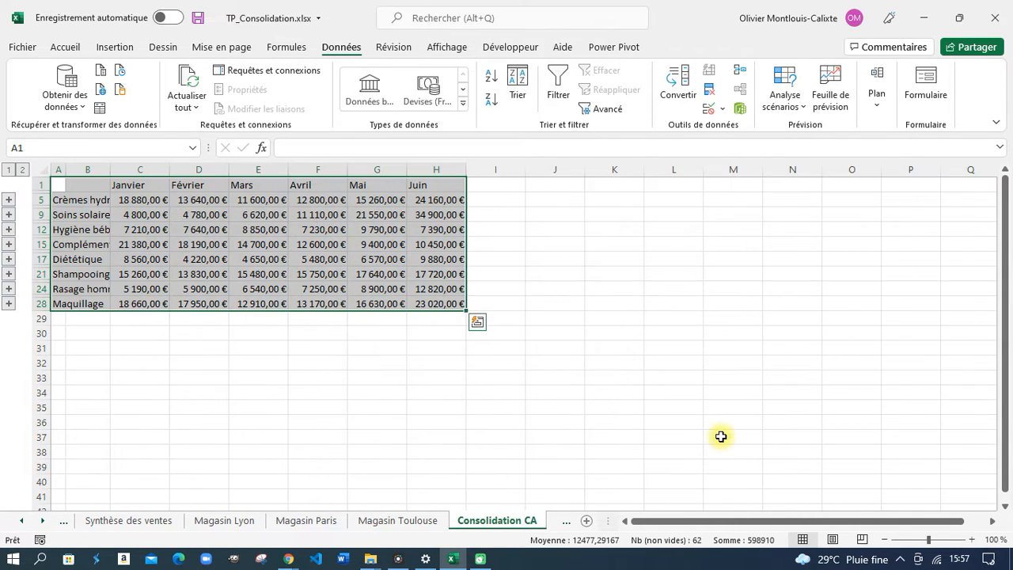
pyautogui.moveTo(113, 169); pyautogui.dragTo(168, 163)
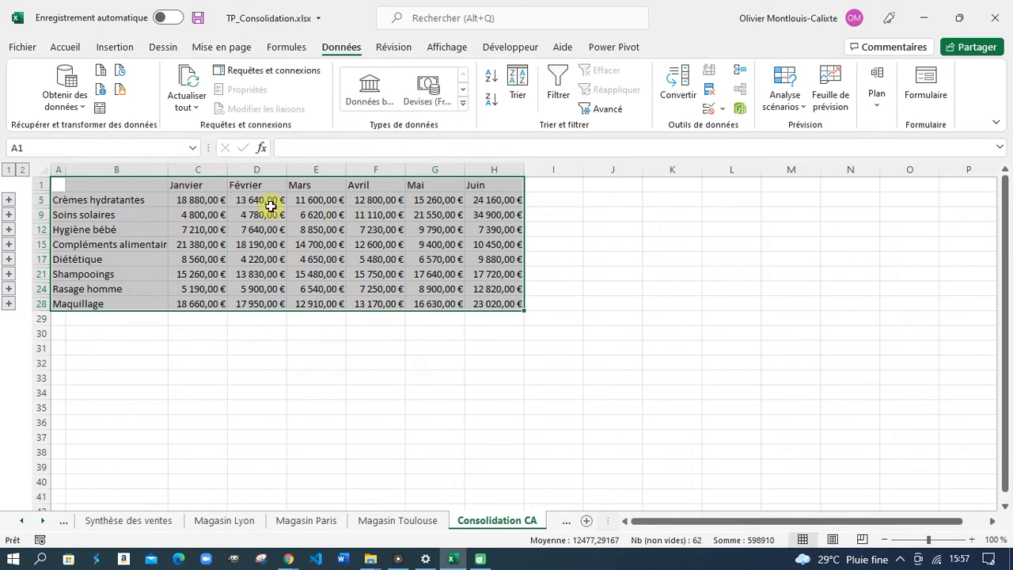
# Examine the January total formula for Crèmes hydratantes and expand its source rows
pyautogui.click(194, 204)
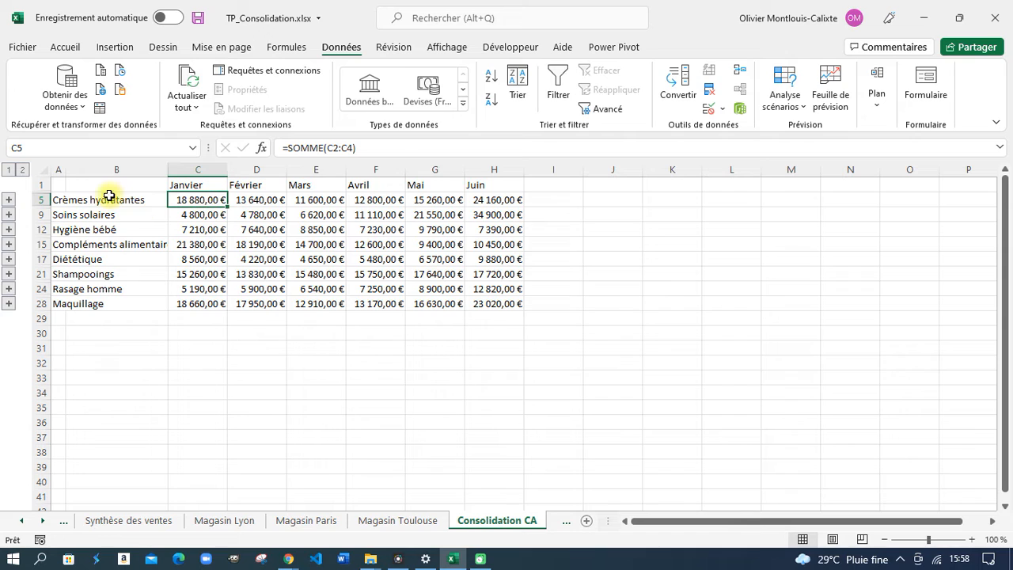
pyautogui.click(9, 199)
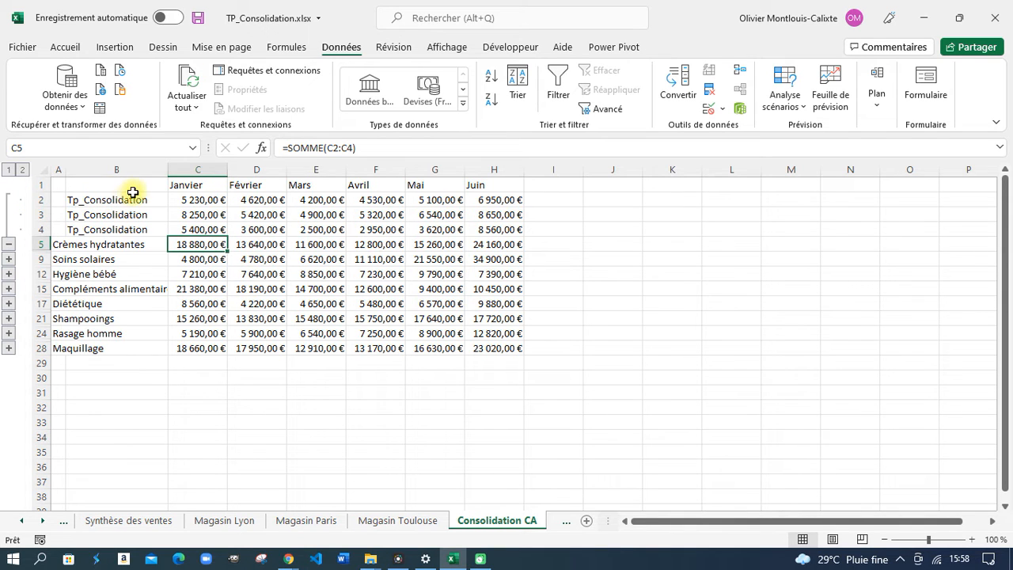
pyautogui.moveTo(118, 200); pyautogui.dragTo(113, 229)
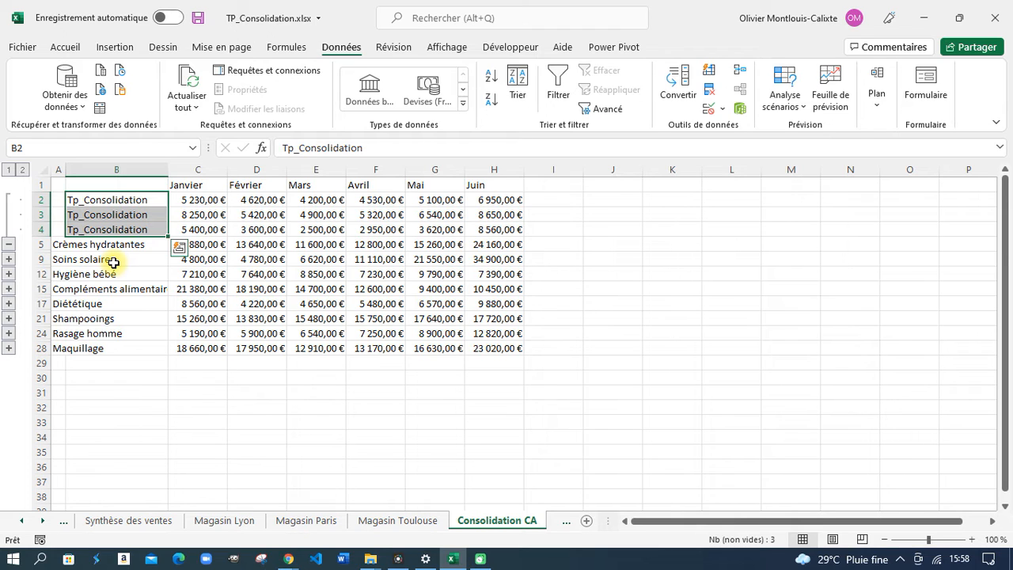
# Compare the Crèmes hydratantes detail rows B2:B4 on Consolidation CA with the figures on the Magasin Lyon and Magasin Paris sheets
pyautogui.click(225, 520)
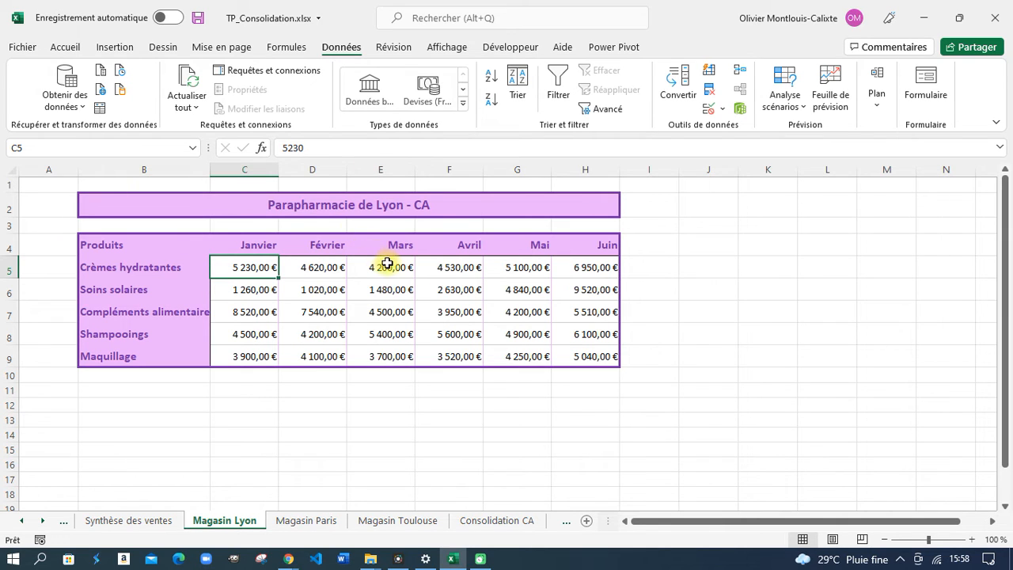
pyautogui.click(315, 521)
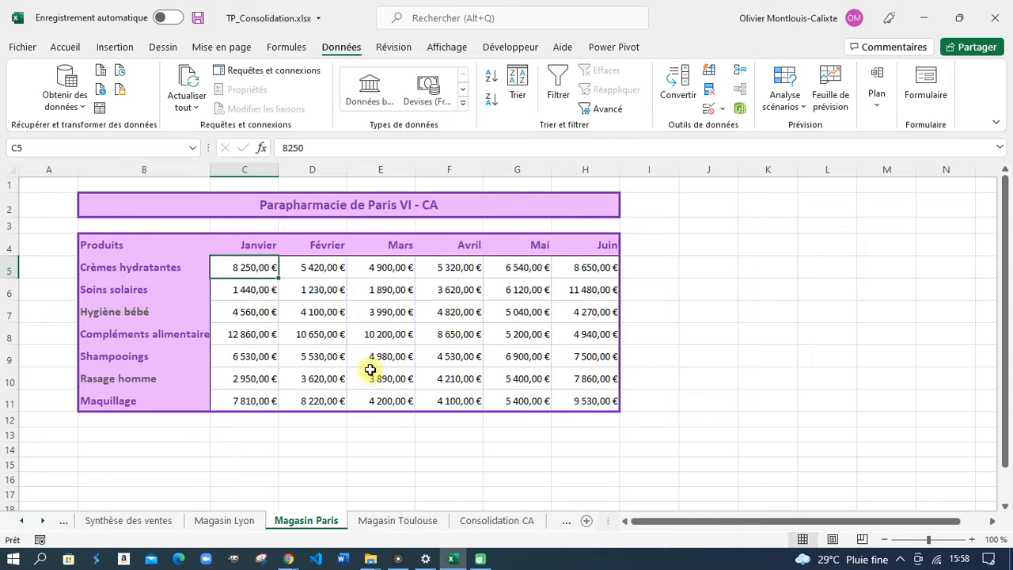
pyautogui.click(225, 521)
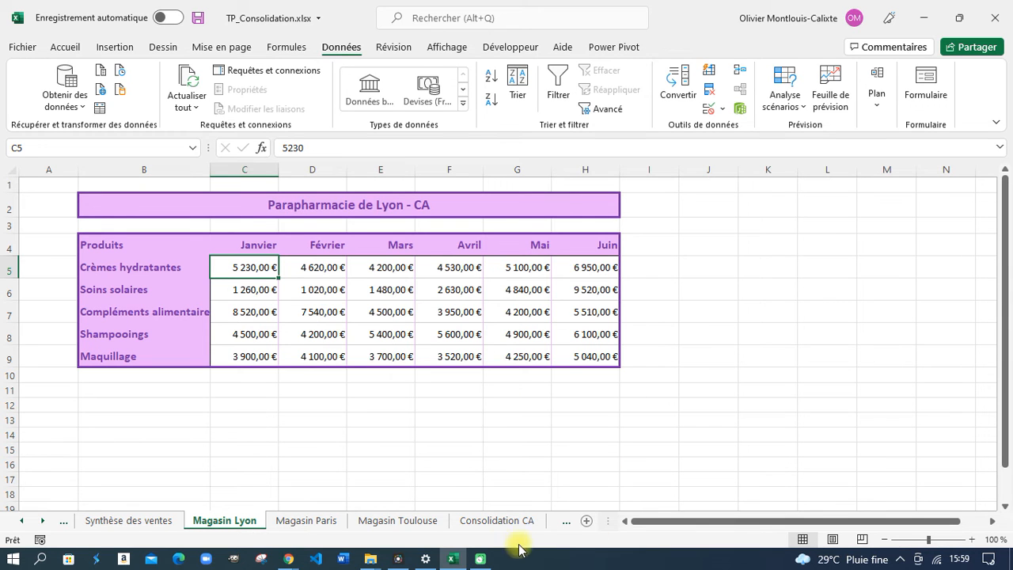
pyautogui.click(496, 520)
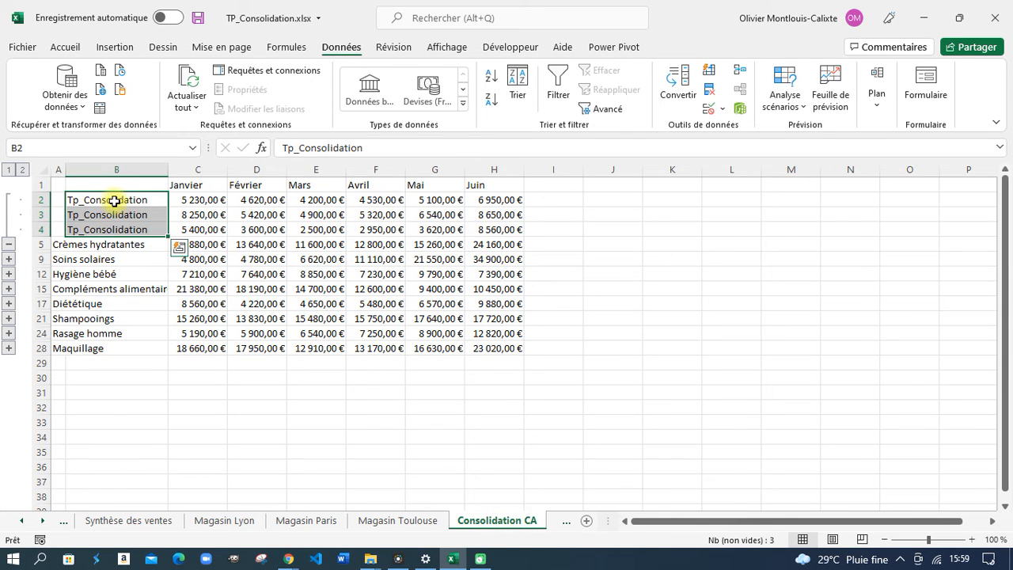
pyautogui.moveTo(113, 200); pyautogui.dragTo(109, 228)
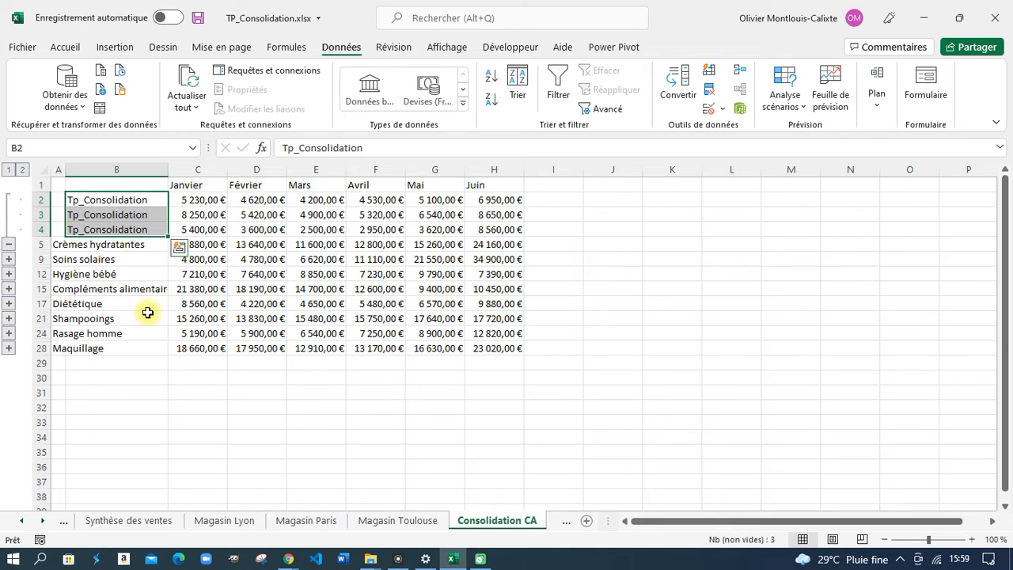
pyautogui.click(122, 202)
pyautogui.moveTo(119, 207); pyautogui.dragTo(109, 233)
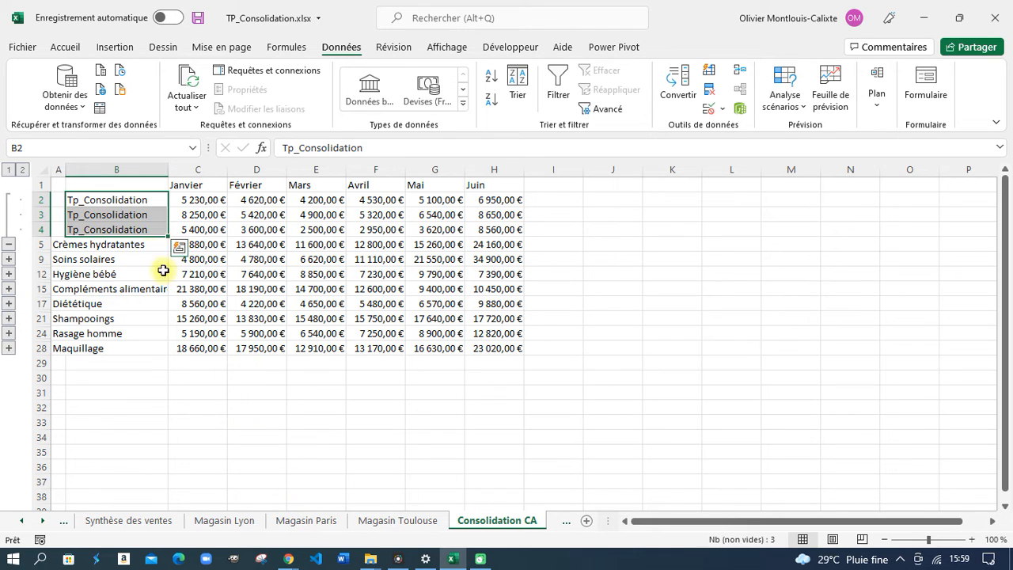
pyautogui.moveTo(124, 198); pyautogui.dragTo(118, 230)
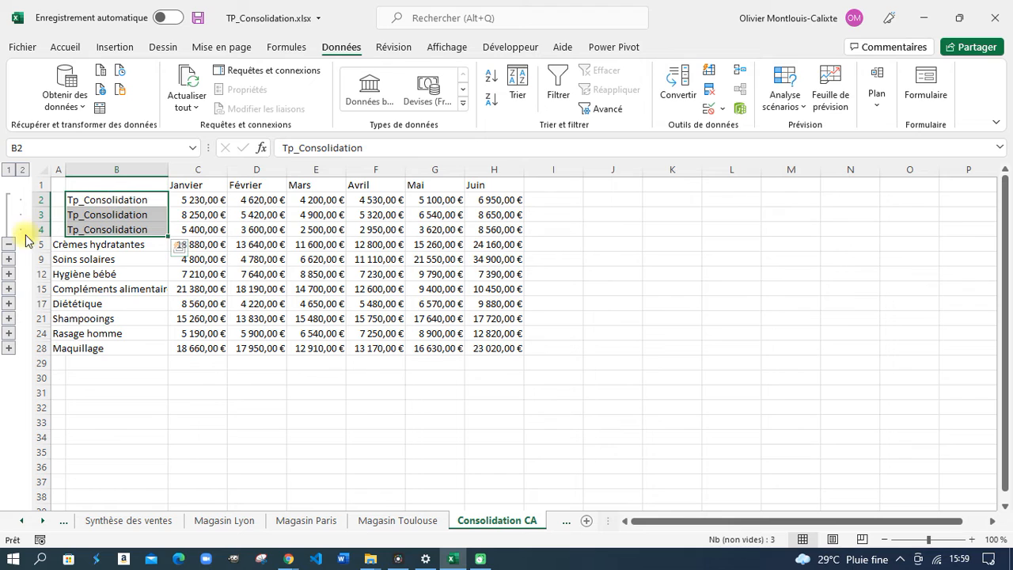
# Expand the source rows of Soins solaires, Hygiène bébé, Diététique and Shampooings to examine each product's store entries
pyautogui.click(9, 259)
pyautogui.moveTo(98, 258); pyautogui.dragTo(95, 290)
pyautogui.click(9, 321)
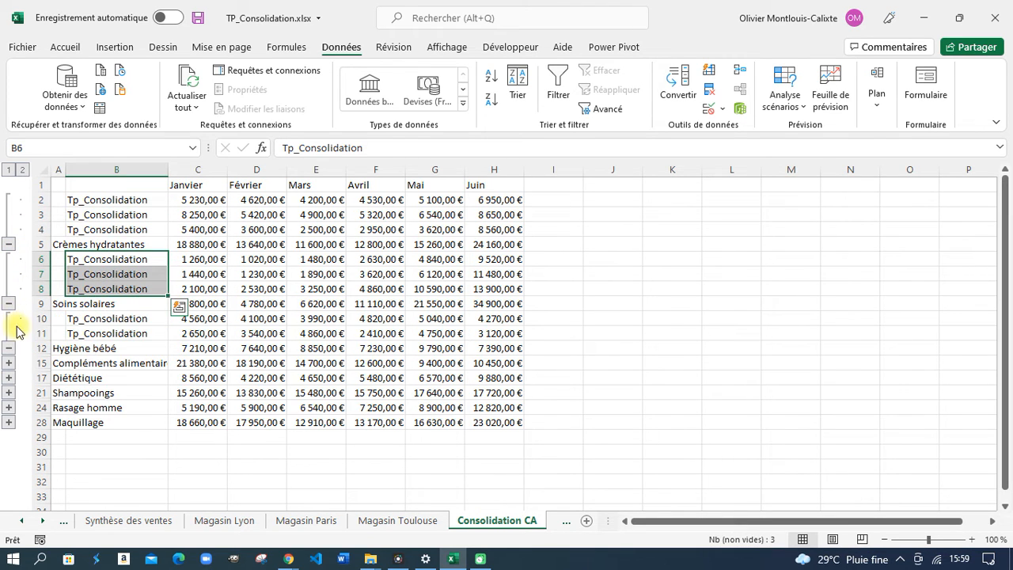
pyautogui.click(9, 376)
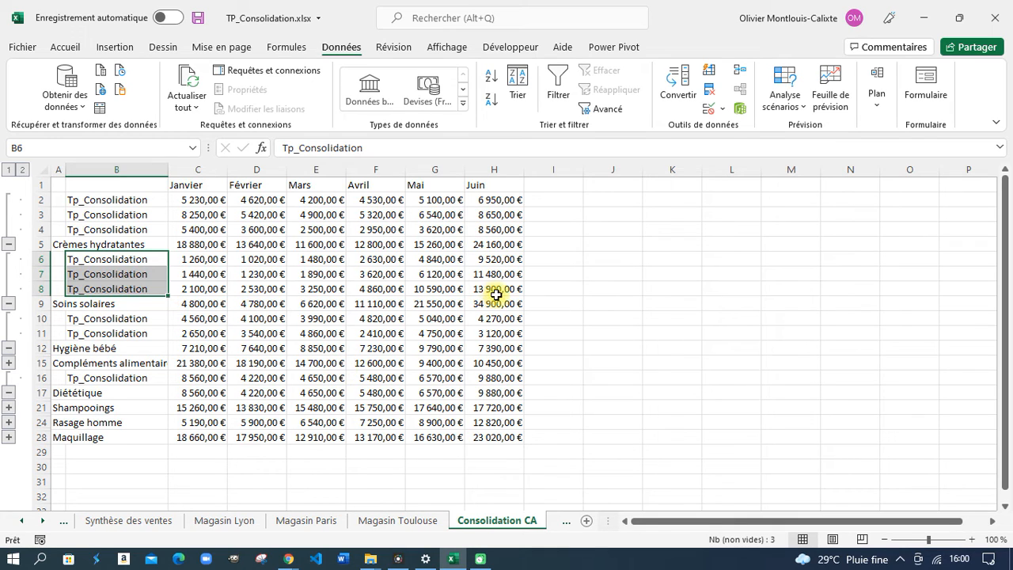
pyautogui.moveTo(96, 197); pyautogui.dragTo(108, 230)
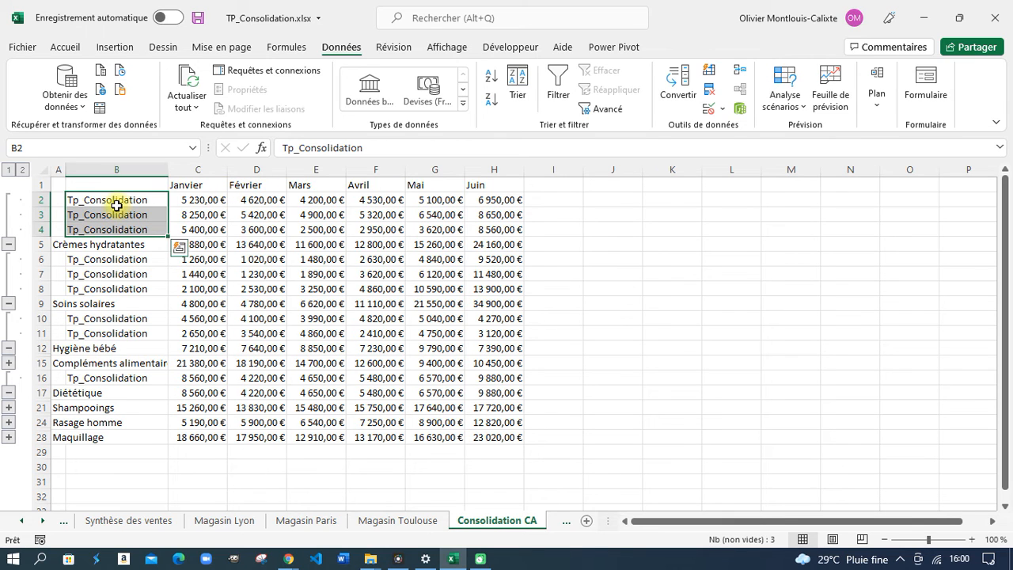
pyautogui.click(9, 407)
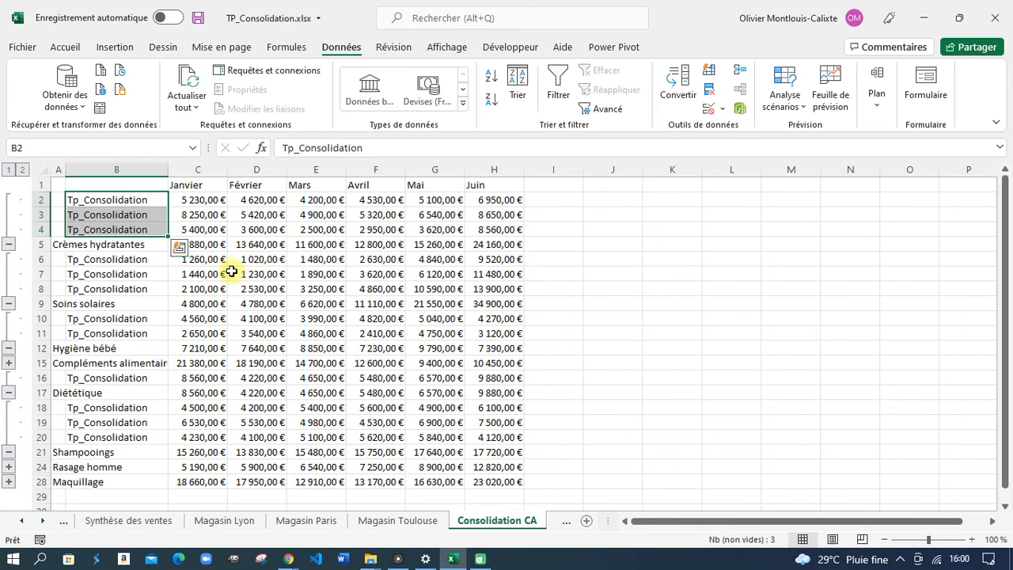
# Check the source link in cell C2, and collapse the whole outline to the product totals
pyautogui.click(206, 206)
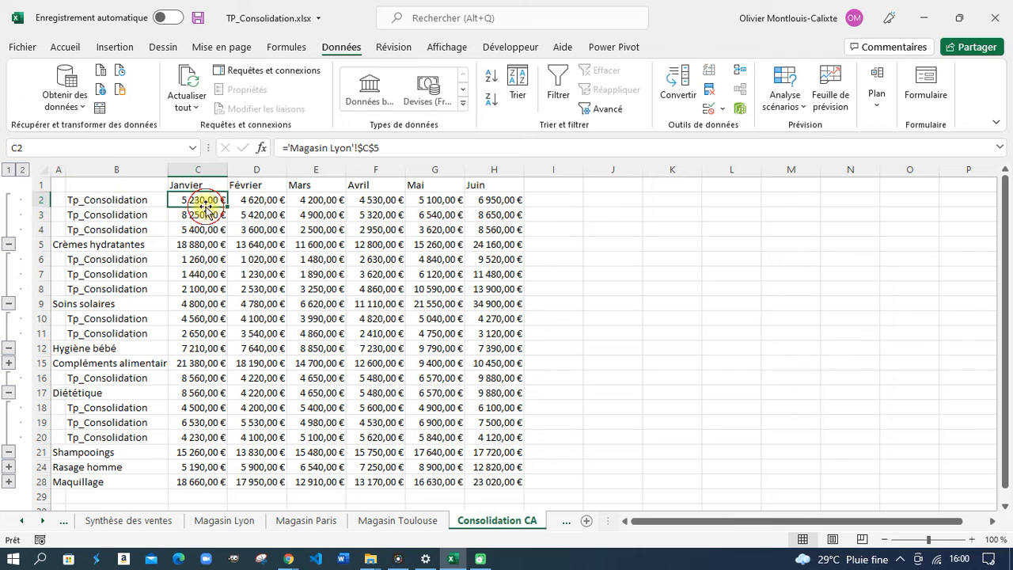
pyautogui.click(9, 171)
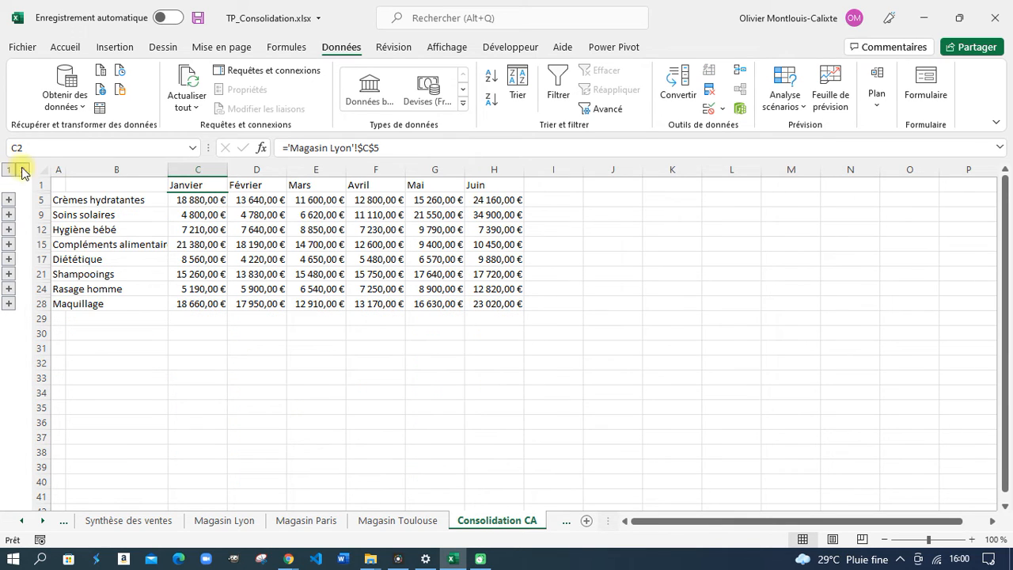
# Set the January sales of Crèmes hydratantes on the Magasin Lyon sheet to 5230,10
pyautogui.click(98, 199)
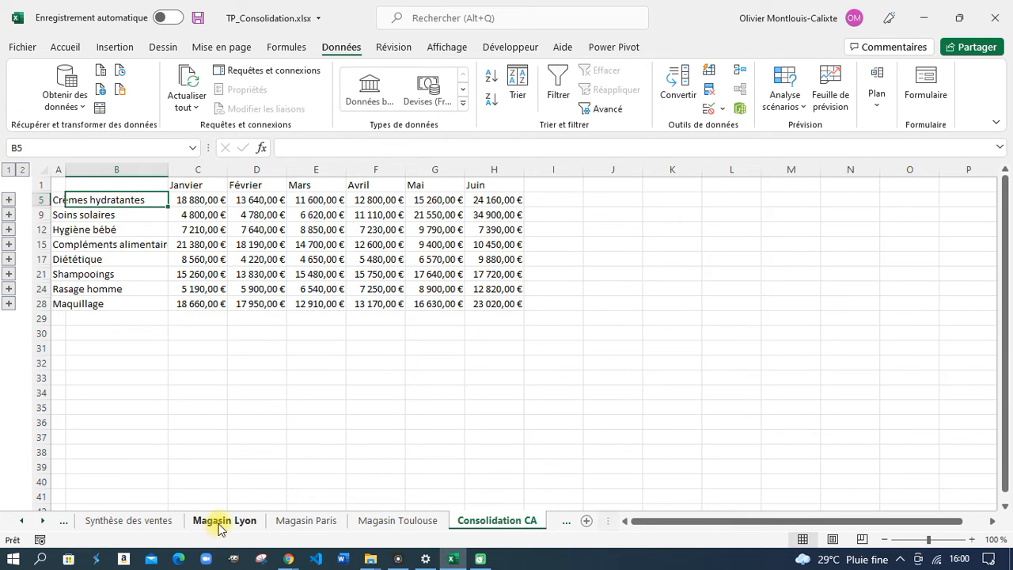
pyautogui.click(222, 522)
pyautogui.click(252, 265)
pyautogui.doubleClick(252, 265)
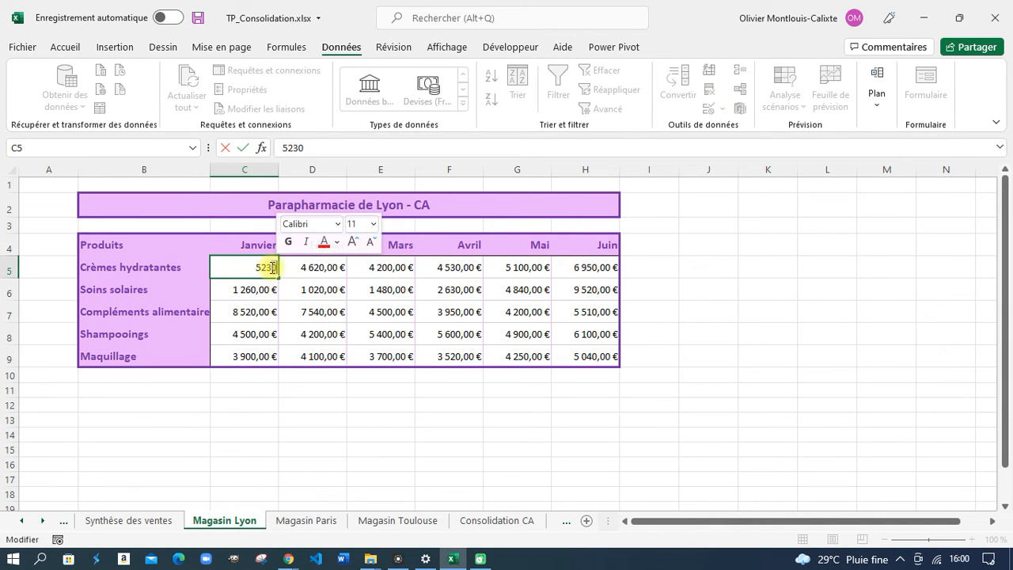
pyautogui.click(278, 268)
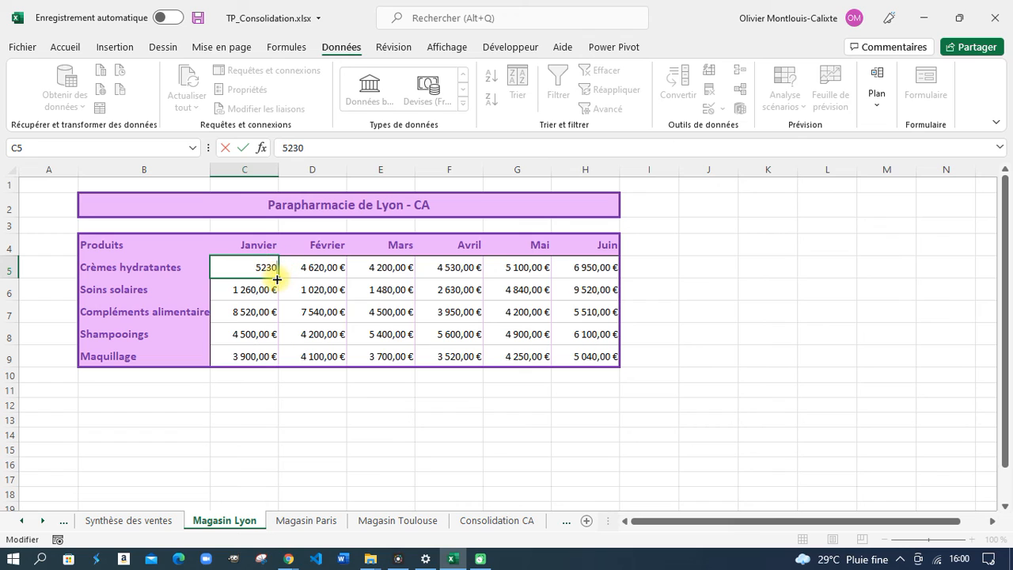
pyautogui.write(',10')
pyautogui.press('Return')
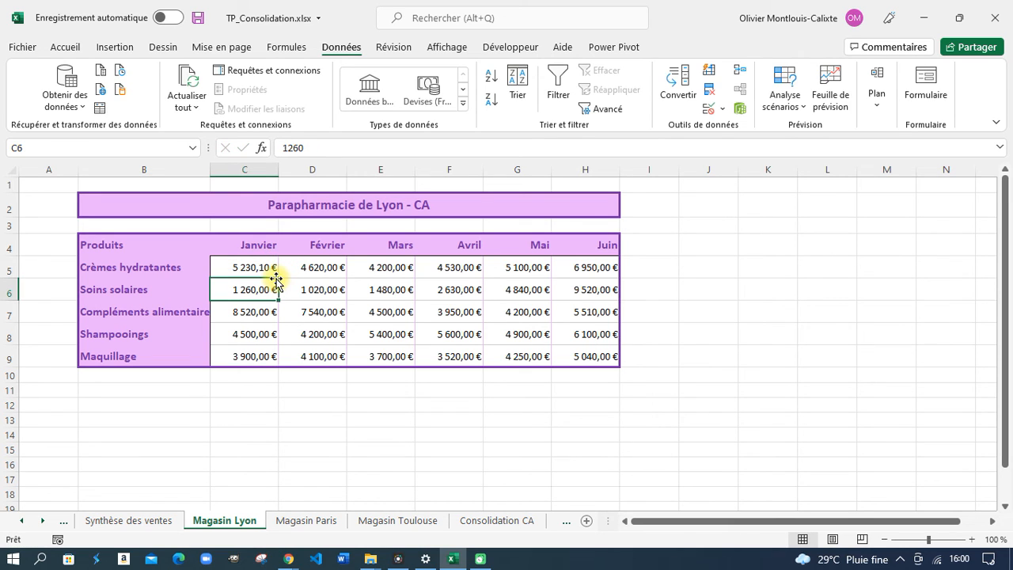
# Check the January total of Crèmes hydratantes and the neighbouring product totals on the Consolidation CA sheet
pyautogui.click(480, 525)
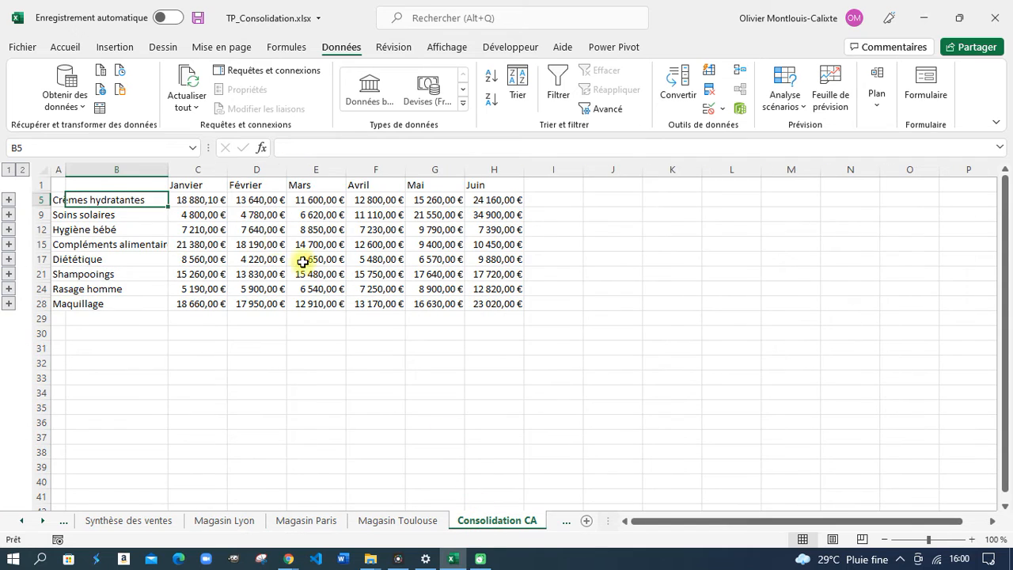
pyautogui.click(212, 200)
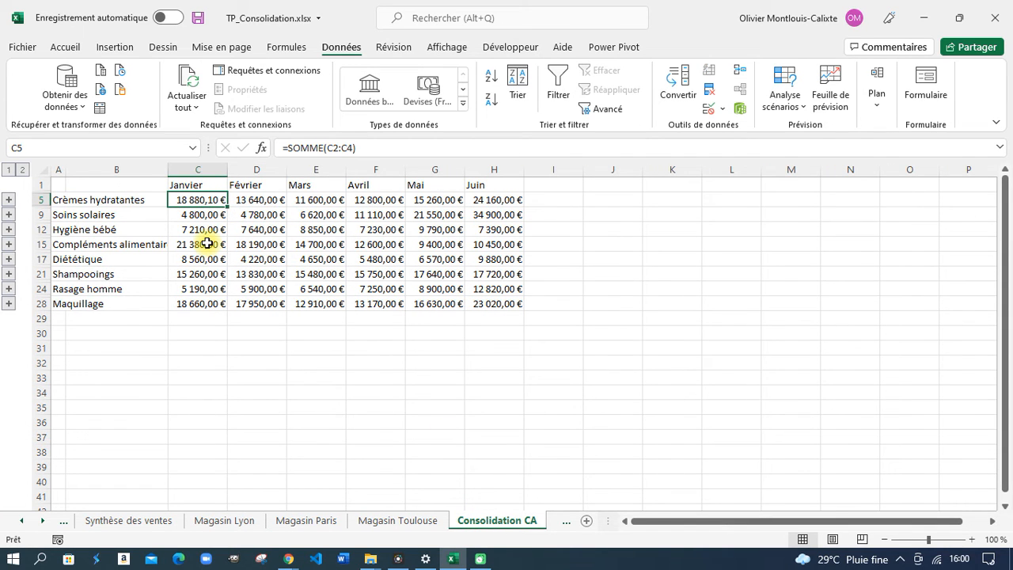
pyautogui.click(246, 214)
pyautogui.click(253, 230)
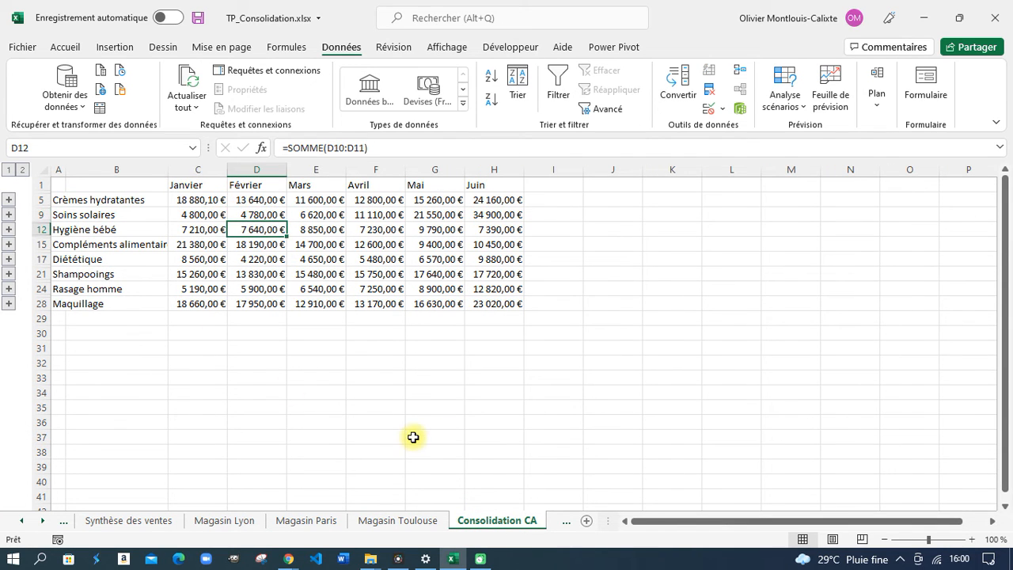